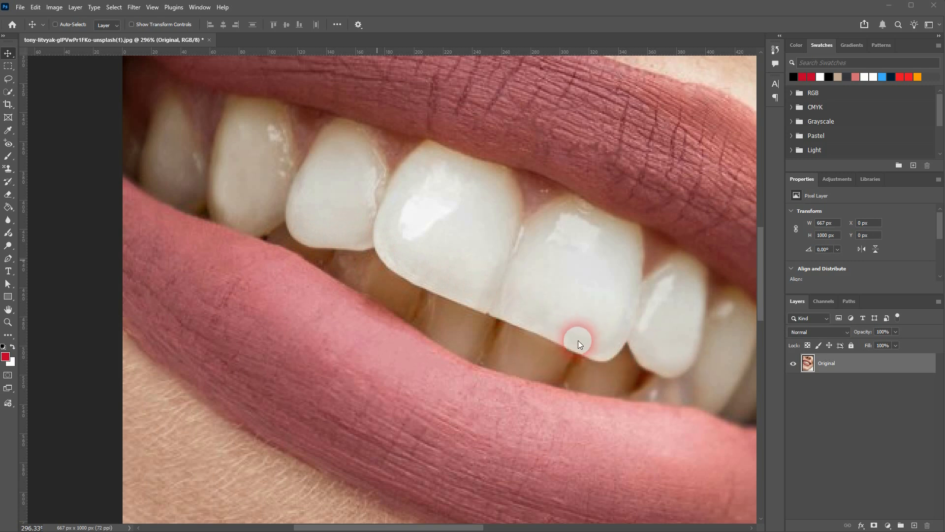
- Duplicate the Original layer and convert the copy to a smart object
key("ctrl+j")
right_click(861, 362)
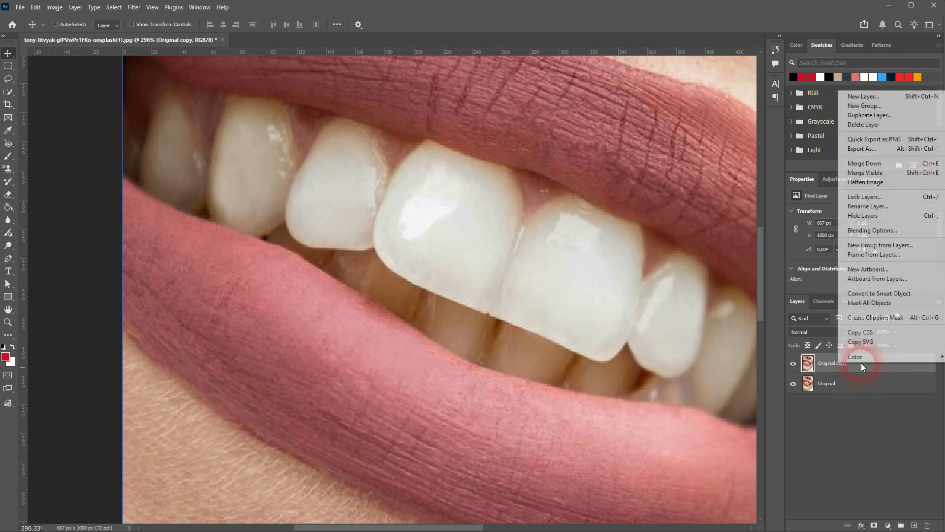
left_click(871, 295)
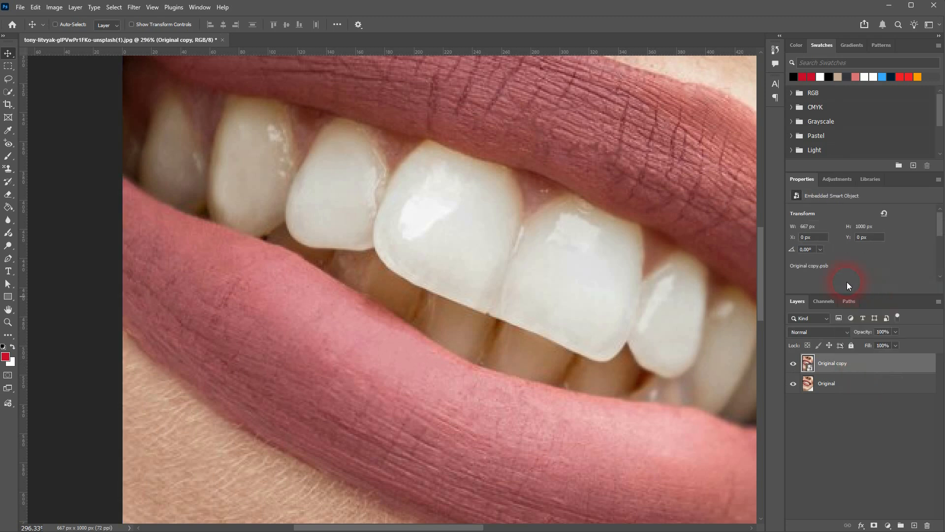
- Open the Liquify filter on the copied layer and set the Forward Warp brush size to 25
left_click(134, 7)
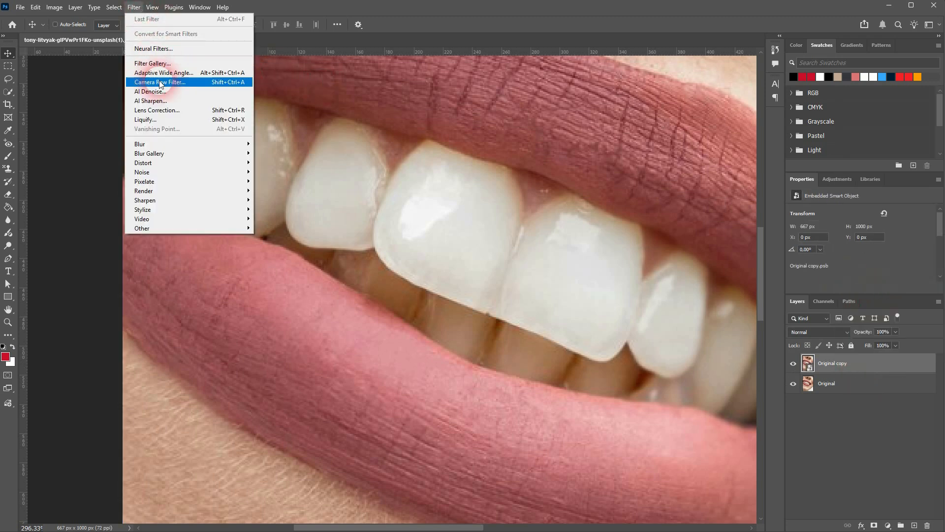
left_click(168, 121)
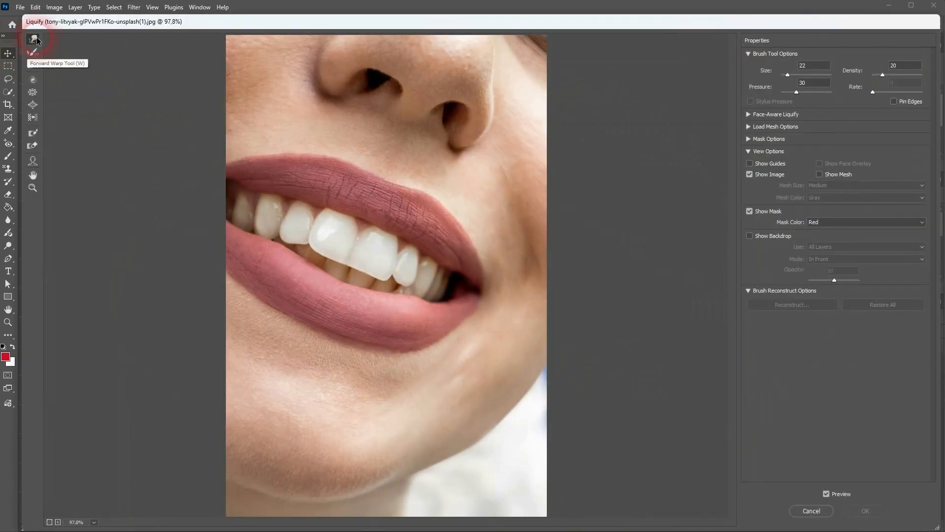
scroll(360, 257, "up", 1)
scroll(361, 258, "up", 5)
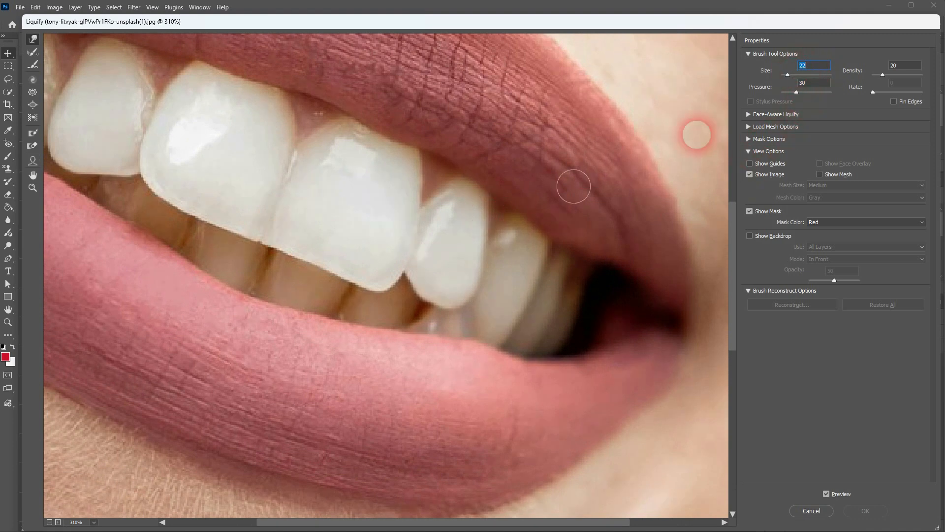
left_click_drag(788, 74, 793, 75)
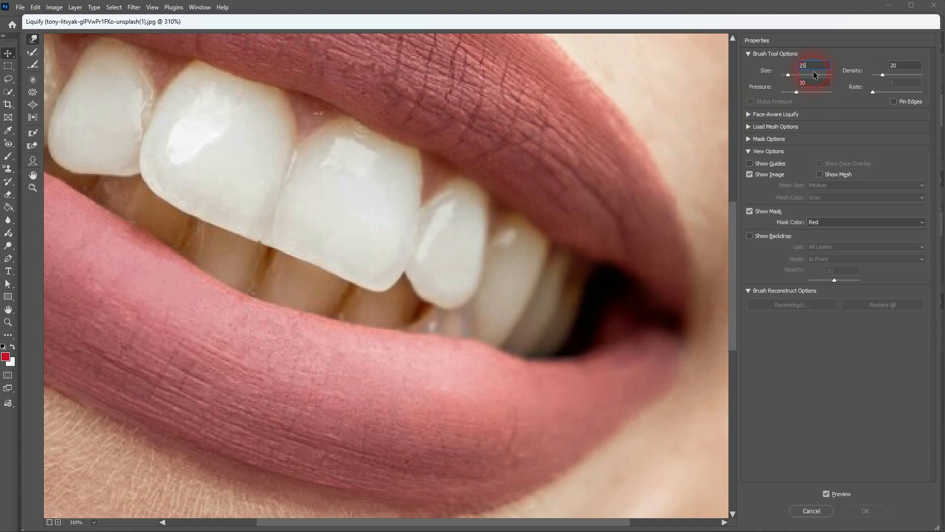
type("25")
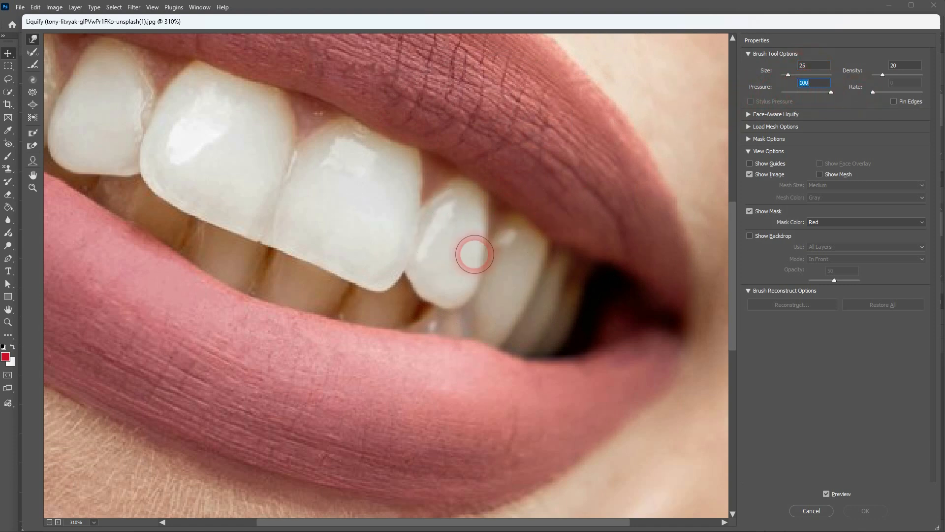
type("100")
mouse_move(445, 286)
left_mouse_down()
mouse_move(411, 298)
mouse_move(449, 304)
mouse_move(404, 295)
mouse_move(397, 281)
mouse_move(416, 270)
left_mouse_up()
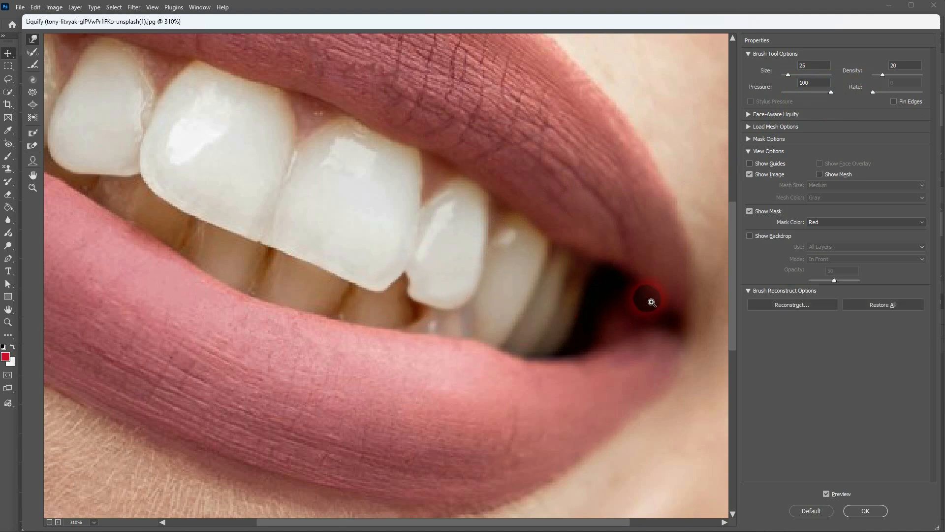
key("ctrl+z")
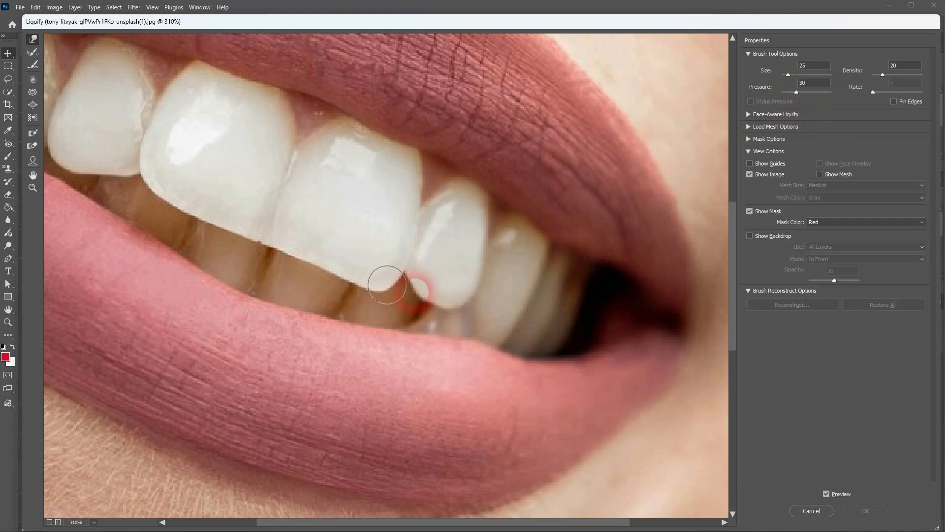
- Fill out the lower edge of the small tooth right of the two front teeth, using the Forward Warp tool at pressure 30
scroll(433, 291, "up", 5)
scroll(434, 326, "down", 5)
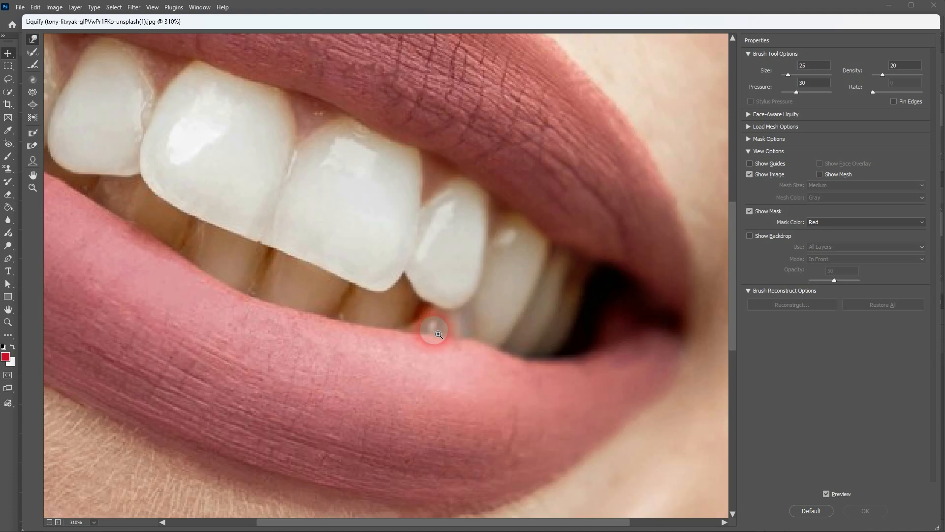
scroll(428, 280, "up", 4)
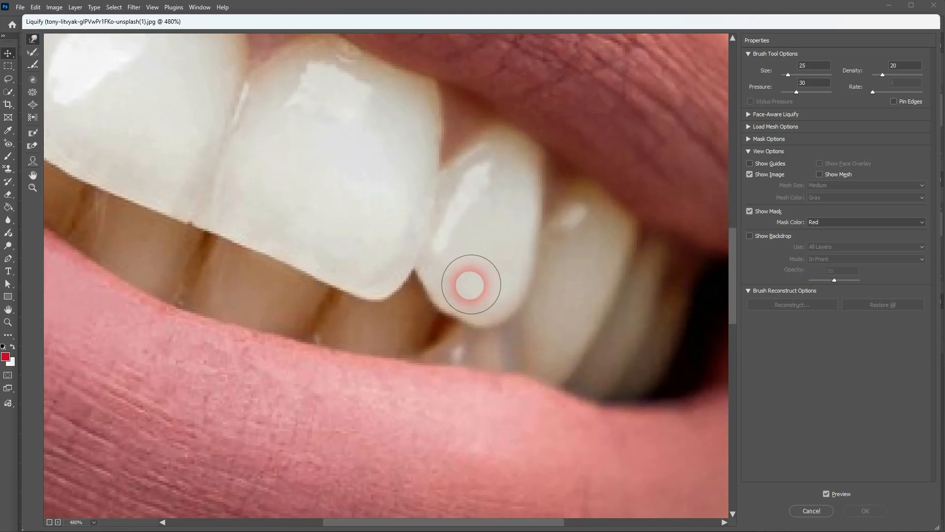
mouse_move(443, 298)
left_mouse_down()
mouse_move(469, 306)
mouse_move(472, 323)
mouse_move(487, 307)
mouse_move(490, 322)
mouse_move(500, 308)
mouse_move(470, 322)
left_mouse_up()
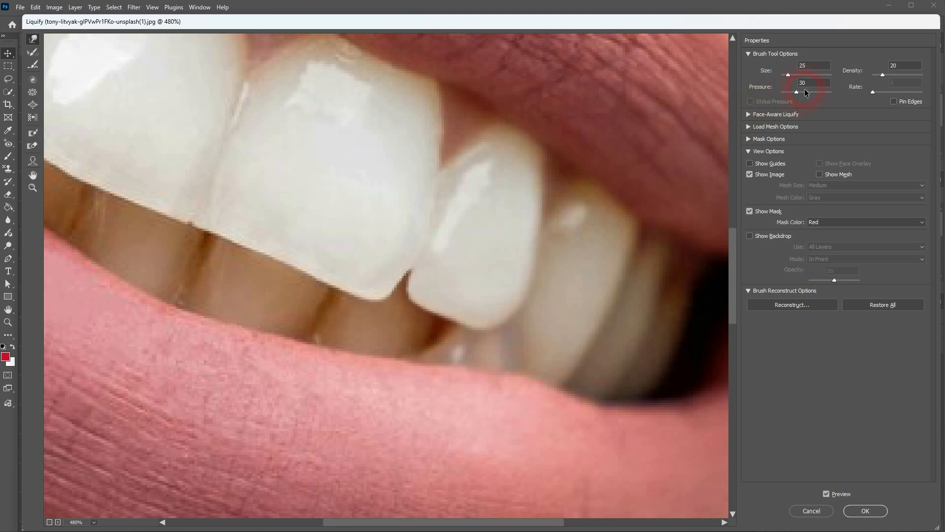
- Refine the same small tooth's lower inner corner using a Forward Warp brush of size 10 and pressure 50
type("10")
left_click(452, 258)
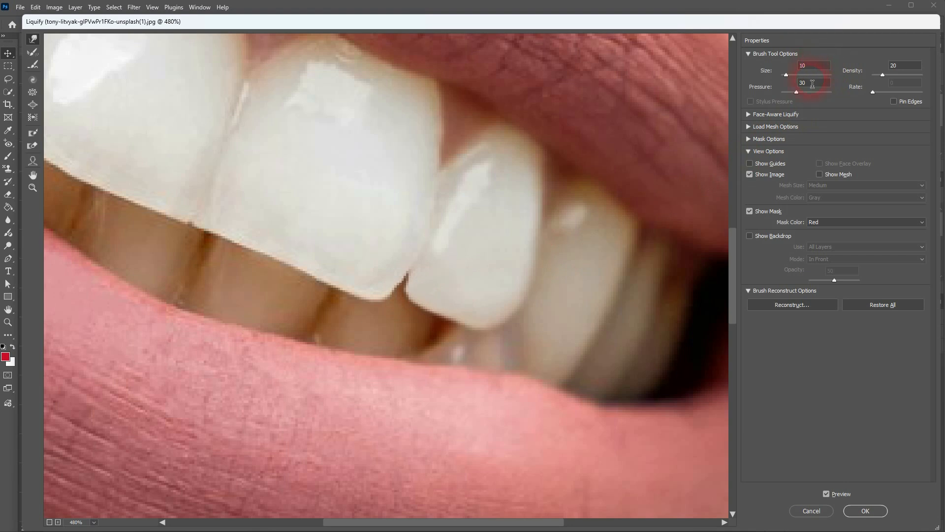
left_click_drag(794, 92, 806, 92)
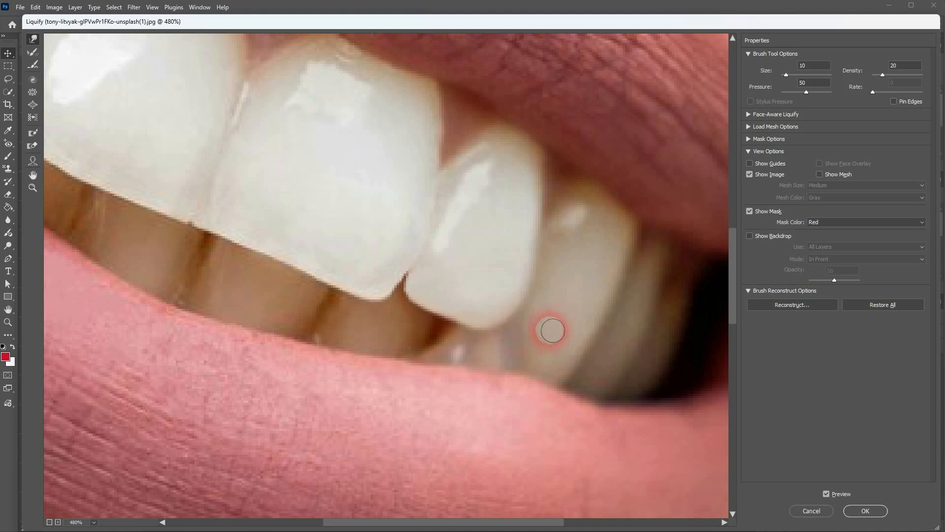
scroll(291, 258, "down", 3)
scroll(291, 260, "down", 5)
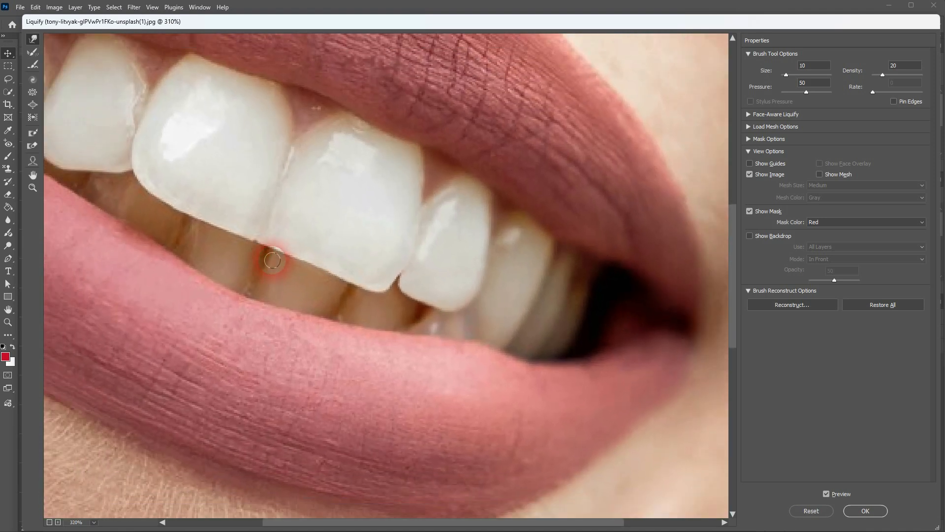
scroll(435, 274, "up", 6)
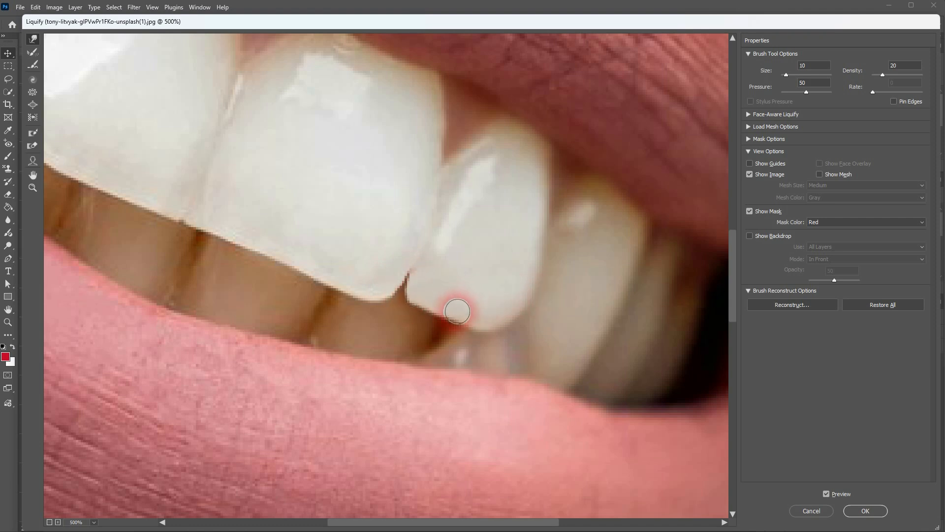
left_click_drag(425, 293, 404, 292)
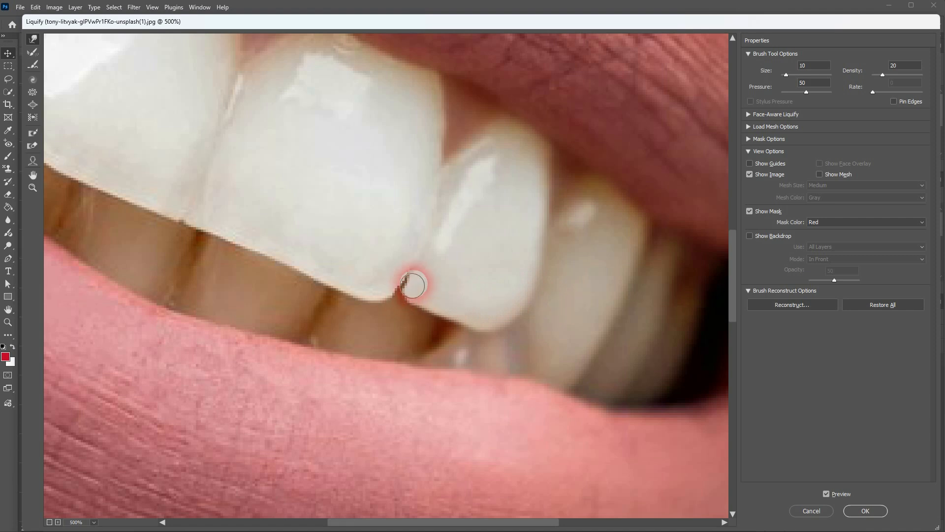
- Compare the reshaped small tooth with the original by toggling the Liquify preview off and on
scroll(404, 295, "down", 10)
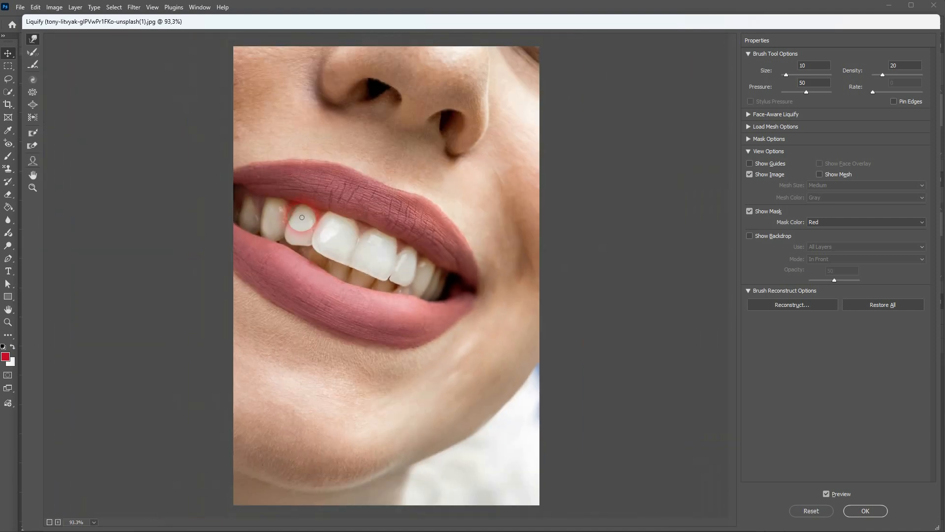
scroll(302, 274, "up", 5)
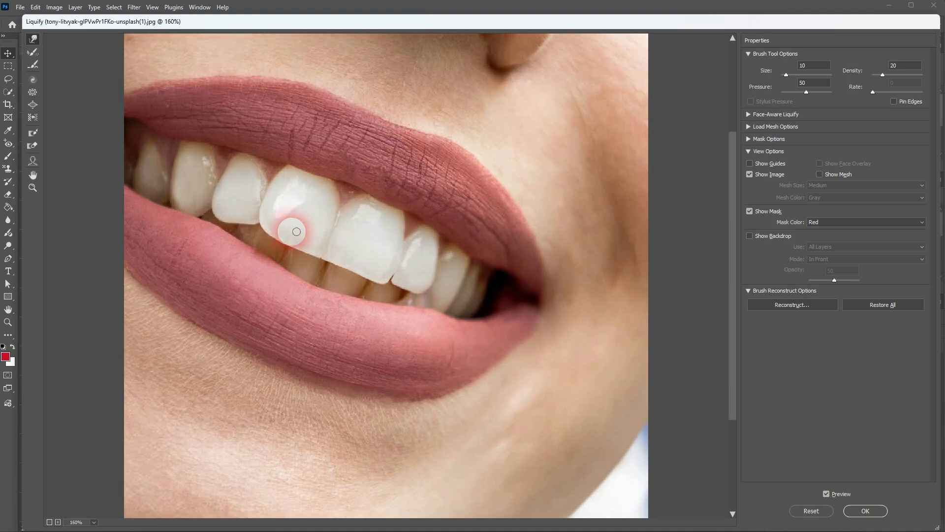
scroll(265, 230, "up", 1)
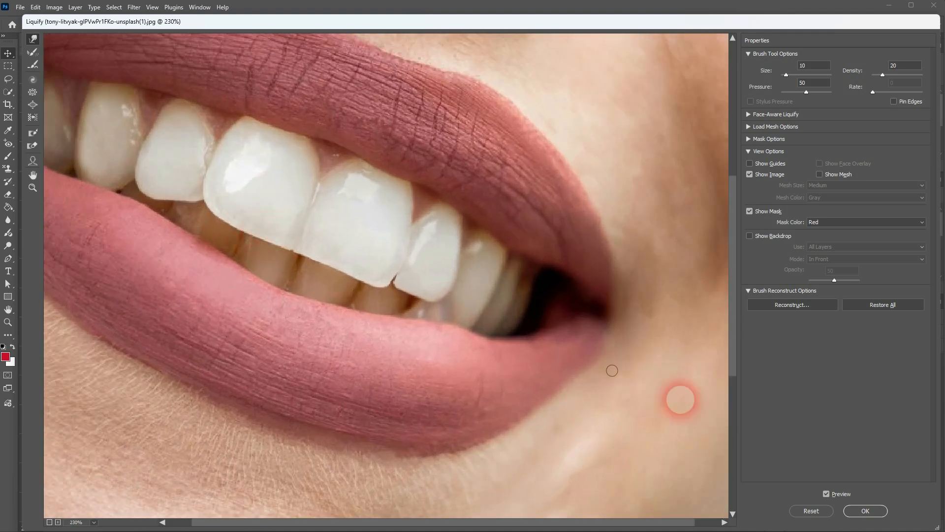
left_click(828, 493)
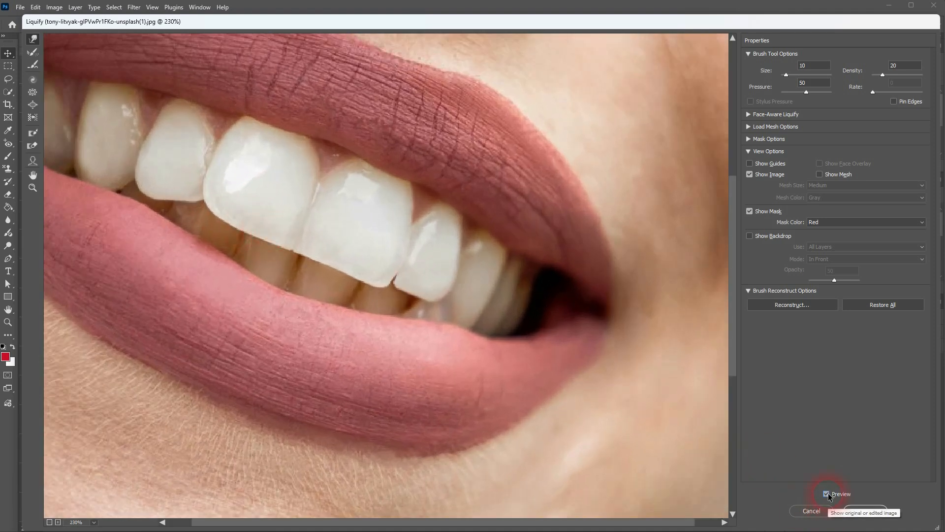
left_click(828, 493)
left_click(828, 493)
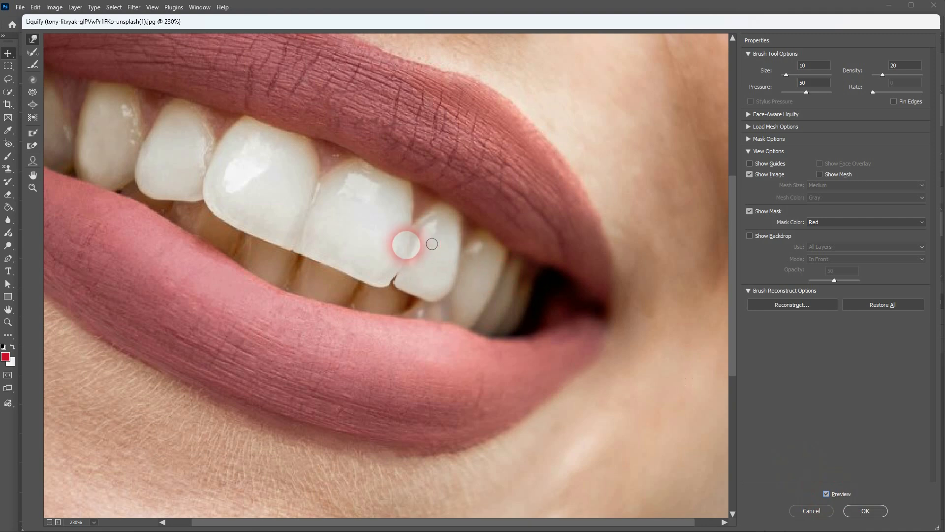
left_click_drag(407, 243, 395, 278)
left_click(325, 222)
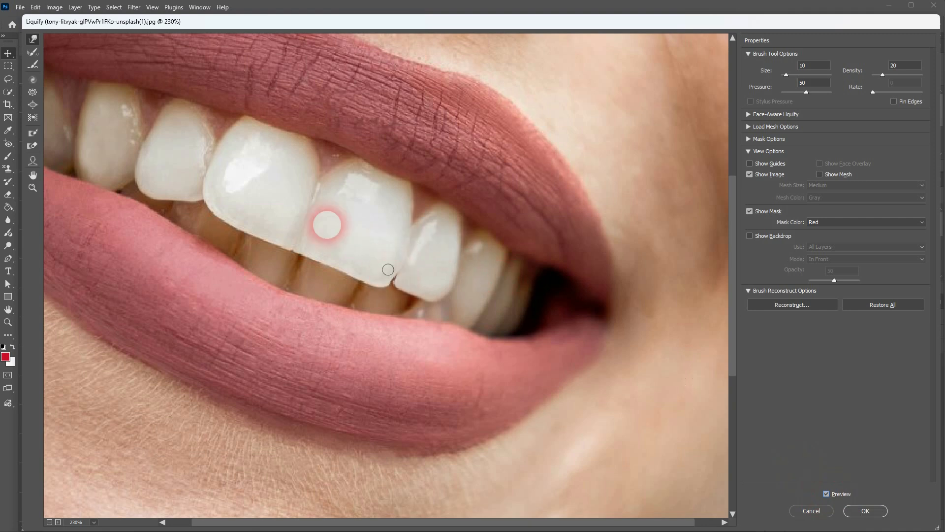
- Set the Reconstruct tool to size 25 and pressure 50, and compare the reshaped tooth with the original image
left_click(33, 53)
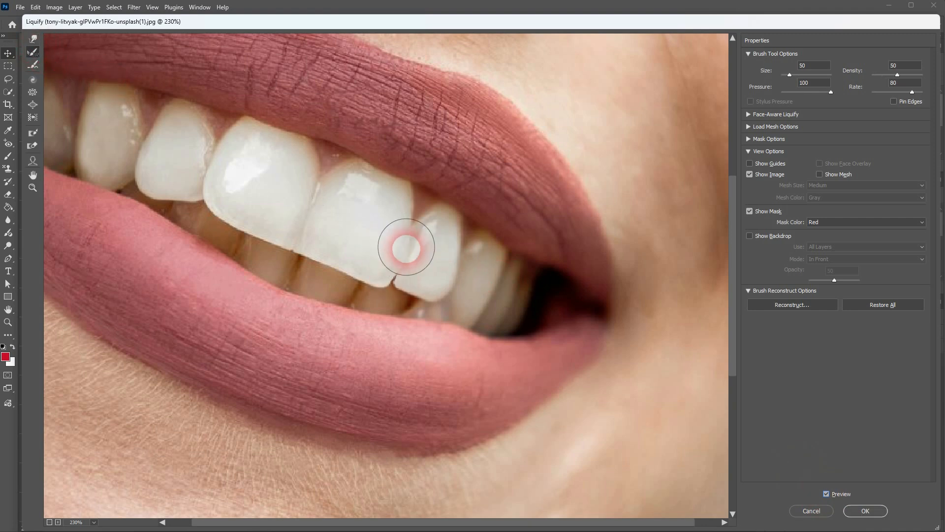
scroll(392, 274, "up", 3)
scroll(428, 293, "up", 2)
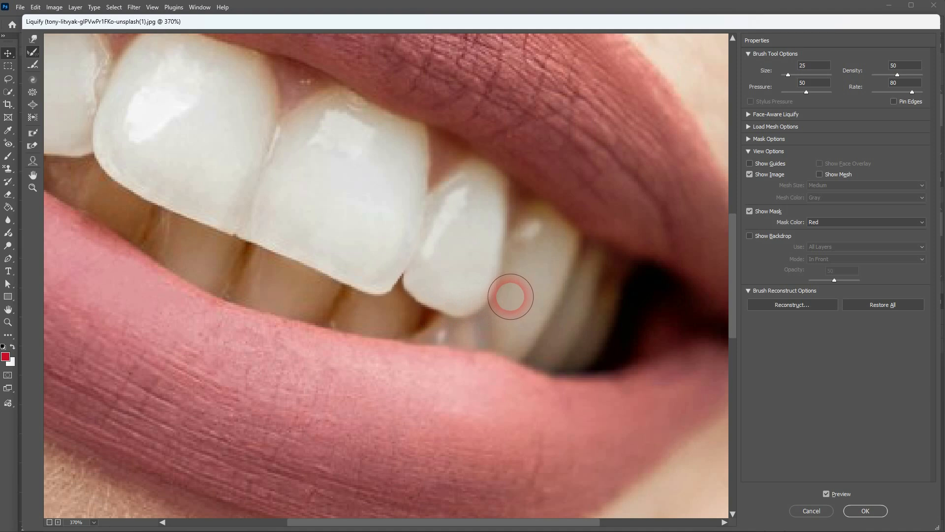
left_click(828, 492)
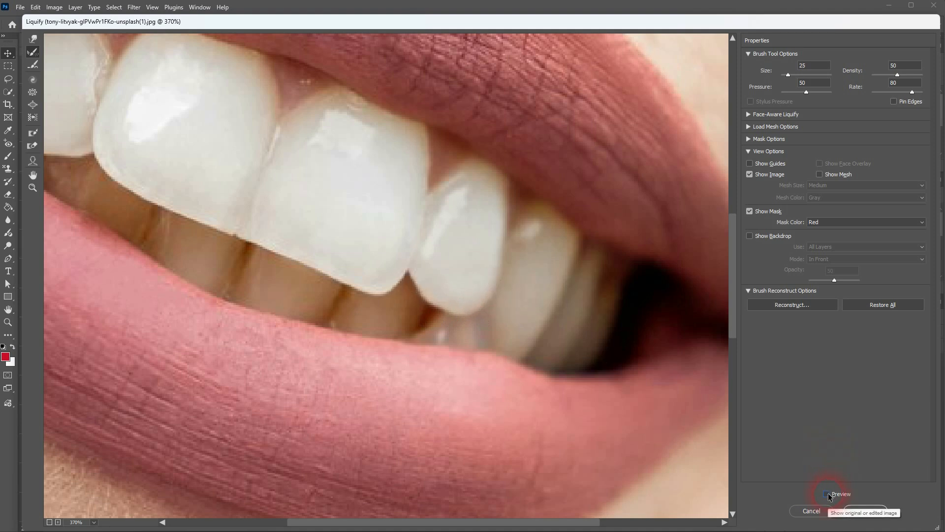
left_click(828, 492)
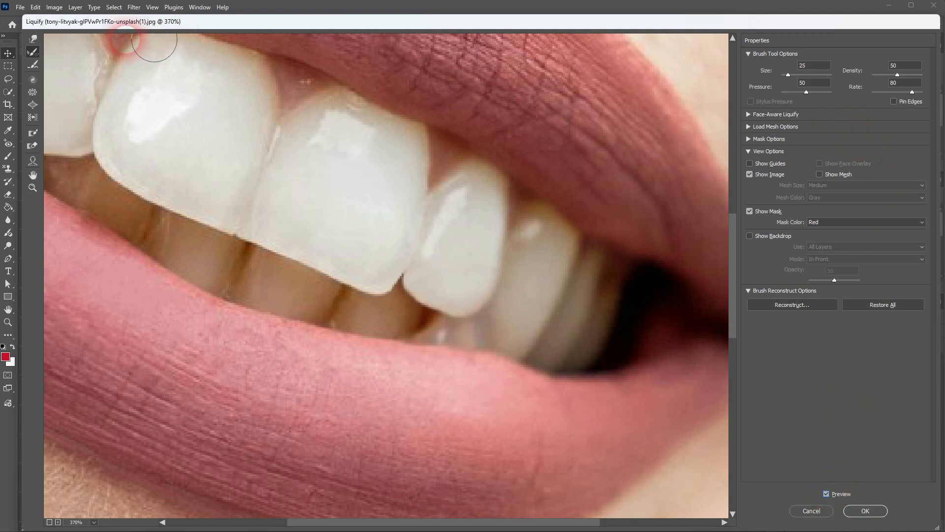
- Touch up the small tooth's corner with the Forward Warp tool and extend the lower inner corner of the tooth left of the front teeth
left_click(32, 38)
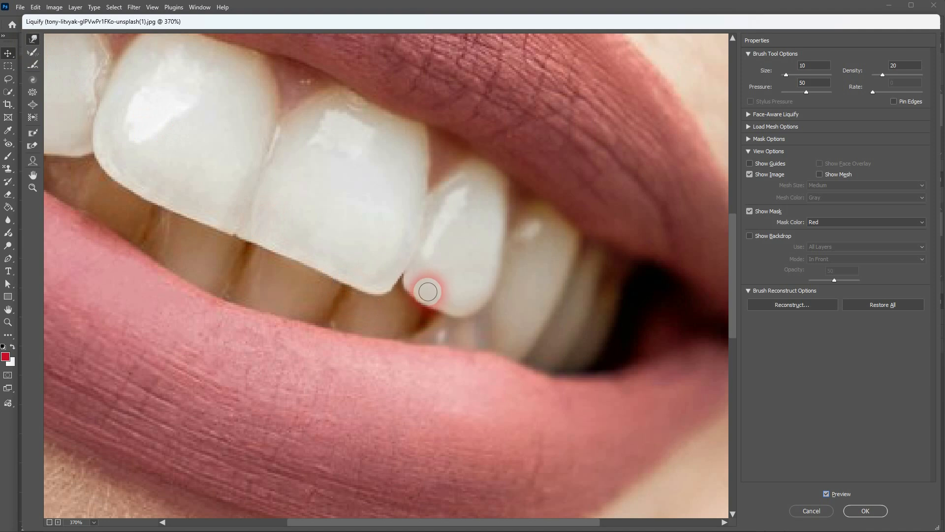
mouse_move(427, 291)
left_mouse_down()
mouse_move(418, 290)
mouse_move(424, 300)
left_mouse_up()
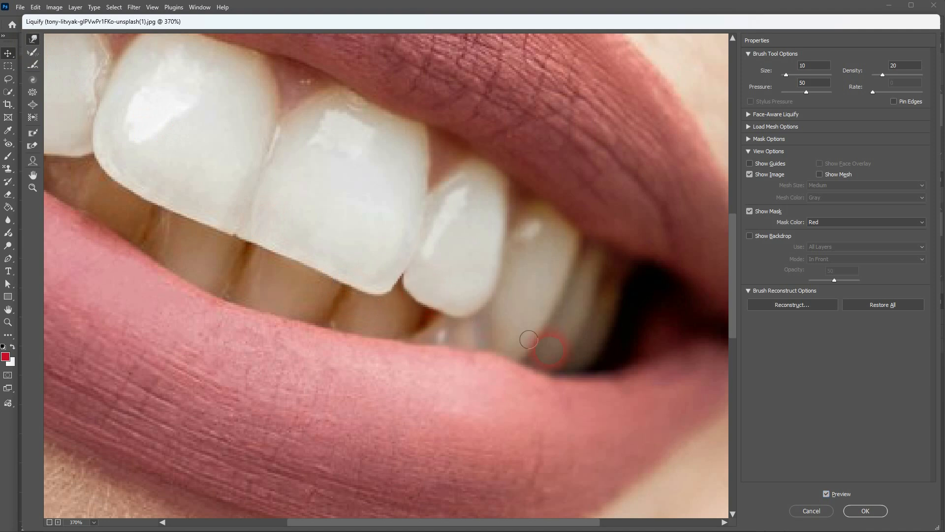
key("space")
mouse_move(243, 188)
left_mouse_down()
mouse_move(460, 248)
mouse_move(514, 277)
left_mouse_up()
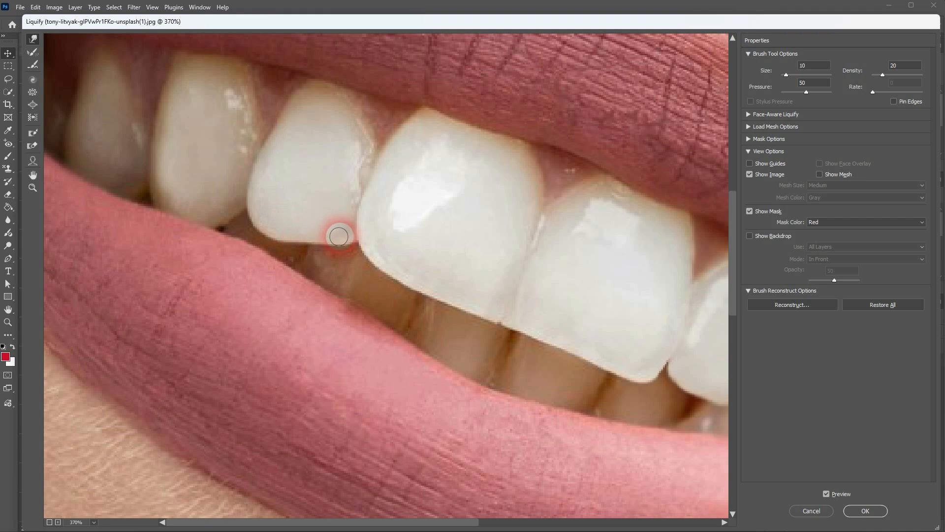
left_click_drag(353, 239, 357, 242)
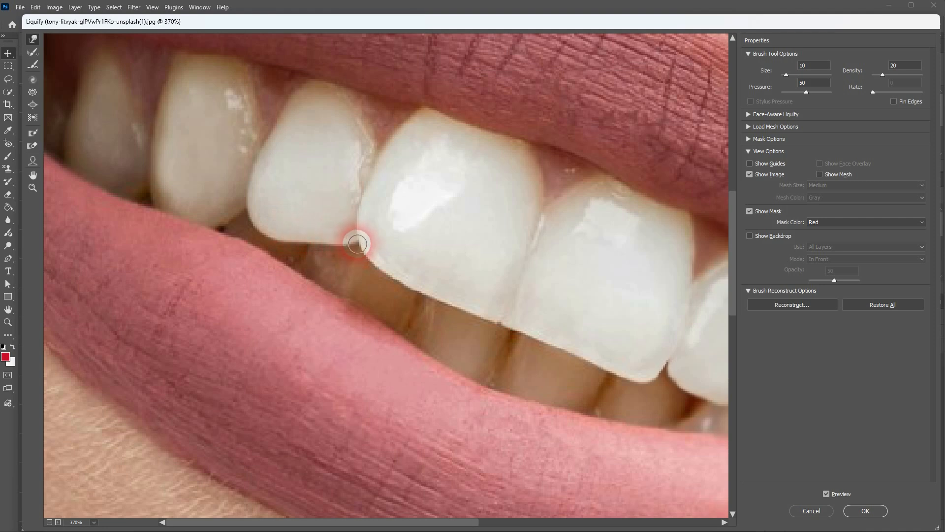
- Push the inner edge of the tooth left of the front teeth toward its neighbour, setting the Forward Warp brush size to 20
mouse_move(348, 191)
left_mouse_down()
mouse_move(350, 161)
mouse_move(369, 157)
left_mouse_up()
scroll(370, 157, "up", 3)
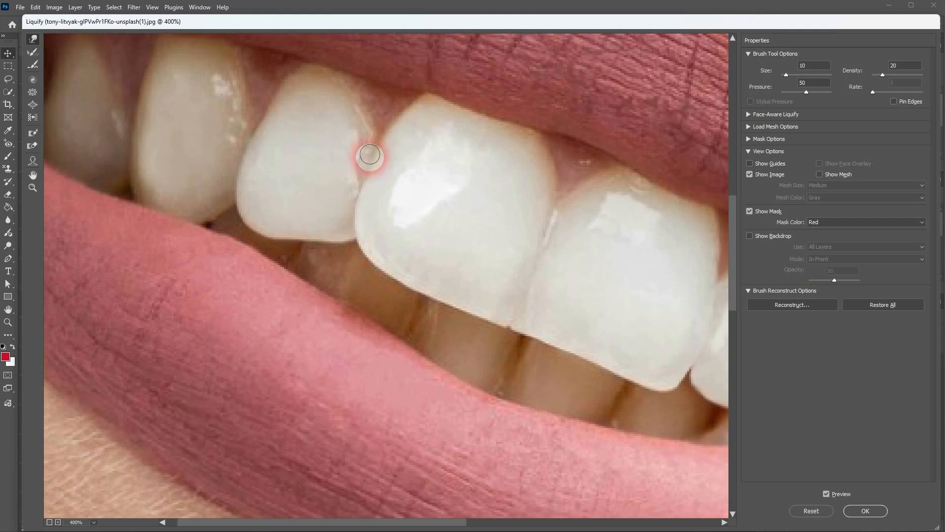
scroll(367, 157, "up", 3)
scroll(355, 295, "down", 1)
scroll(359, 330, "down", 1)
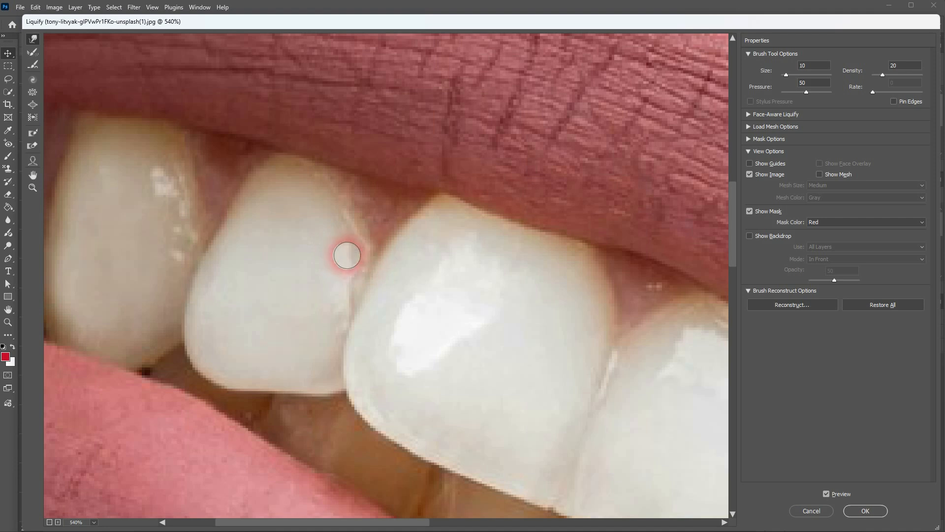
mouse_move(346, 255)
left_mouse_down()
mouse_move(364, 261)
mouse_move(356, 242)
left_mouse_up()
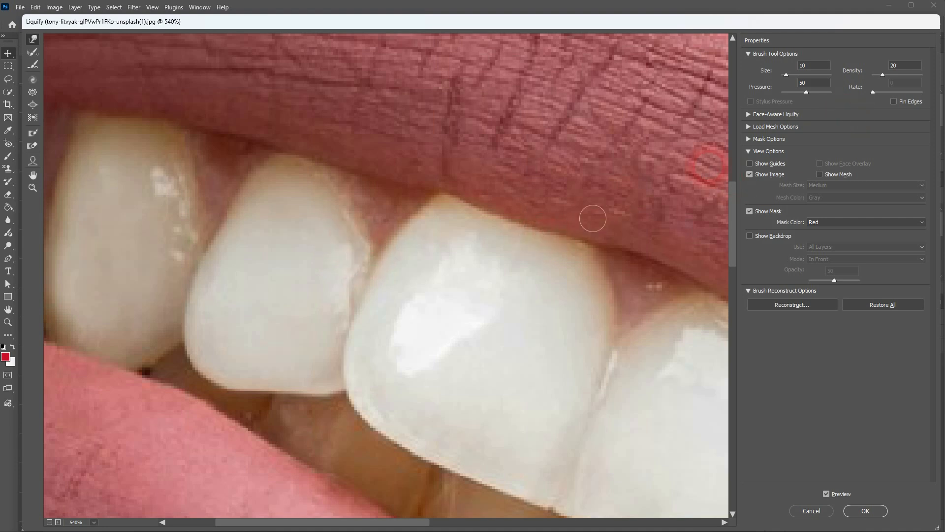
type("20")
mouse_move(347, 252)
left_mouse_down()
mouse_move(375, 251)
mouse_move(354, 259)
left_mouse_up()
left_click_drag(339, 279, 349, 272)
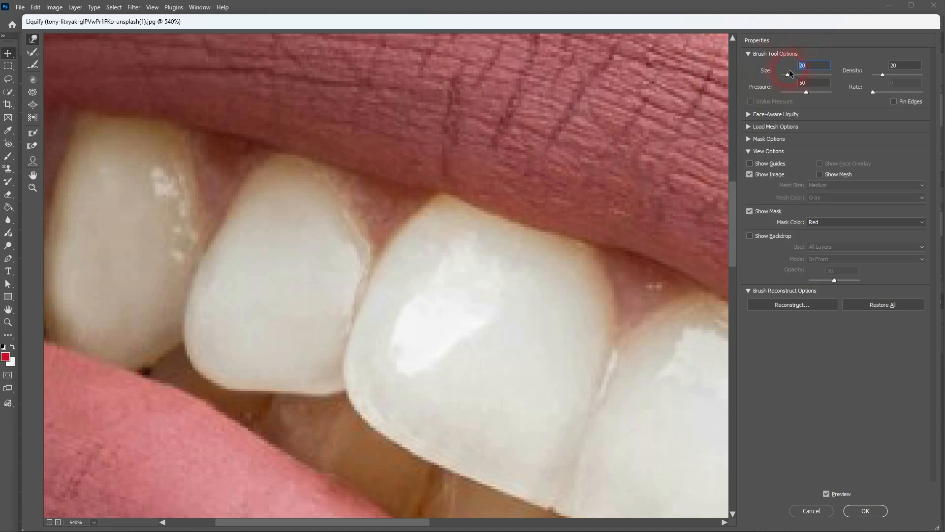
- Refine the inner edge of the tooth left of the front teeth with a size 10 Forward Warp brush and compare it with the original
left_click_drag(388, 276, 342, 270)
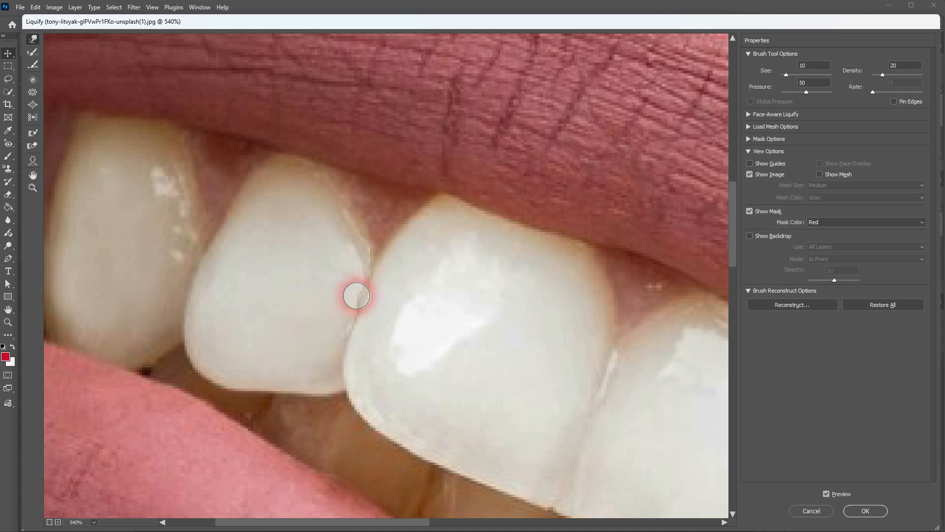
mouse_move(355, 297)
left_mouse_down()
mouse_move(368, 275)
mouse_move(341, 242)
mouse_move(360, 257)
mouse_move(353, 269)
mouse_move(366, 271)
mouse_move(358, 290)
mouse_move(385, 297)
mouse_move(363, 294)
mouse_move(380, 296)
mouse_move(374, 283)
mouse_move(386, 292)
mouse_move(380, 286)
mouse_move(370, 320)
left_mouse_up()
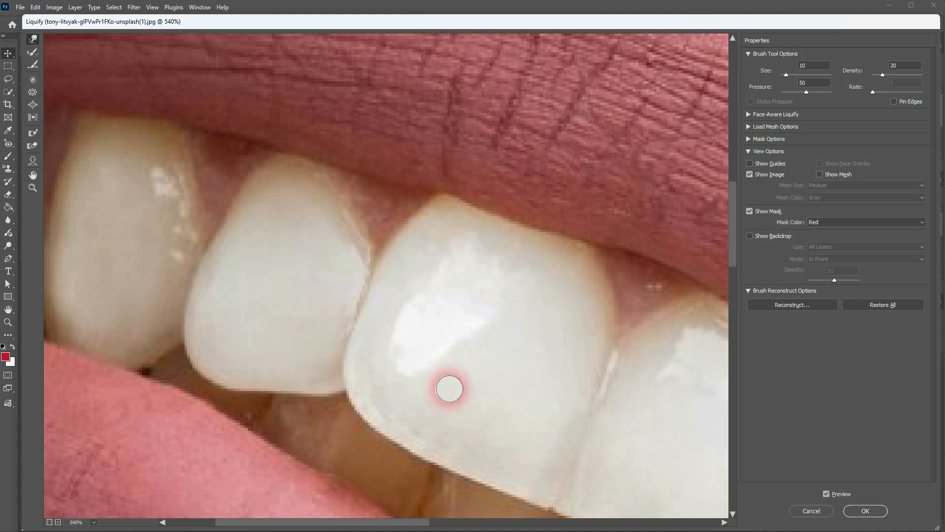
left_click(826, 494)
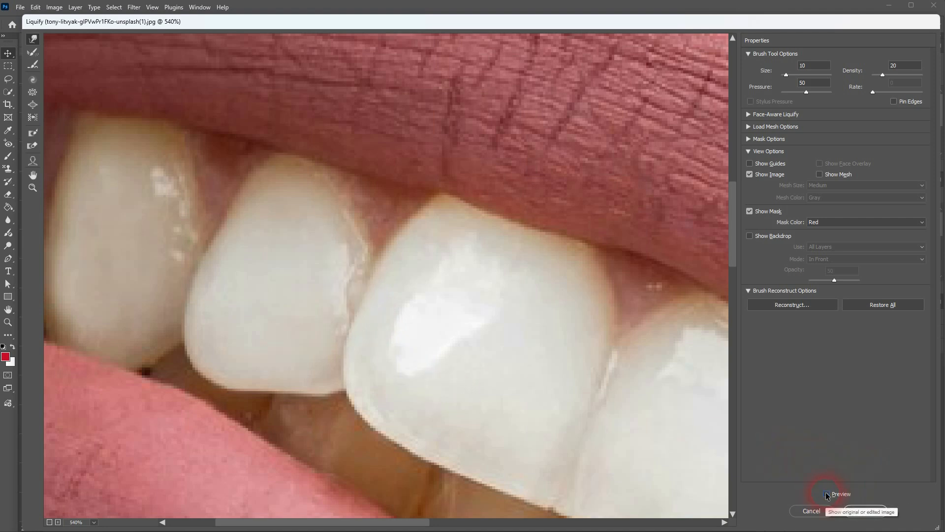
left_click(826, 494)
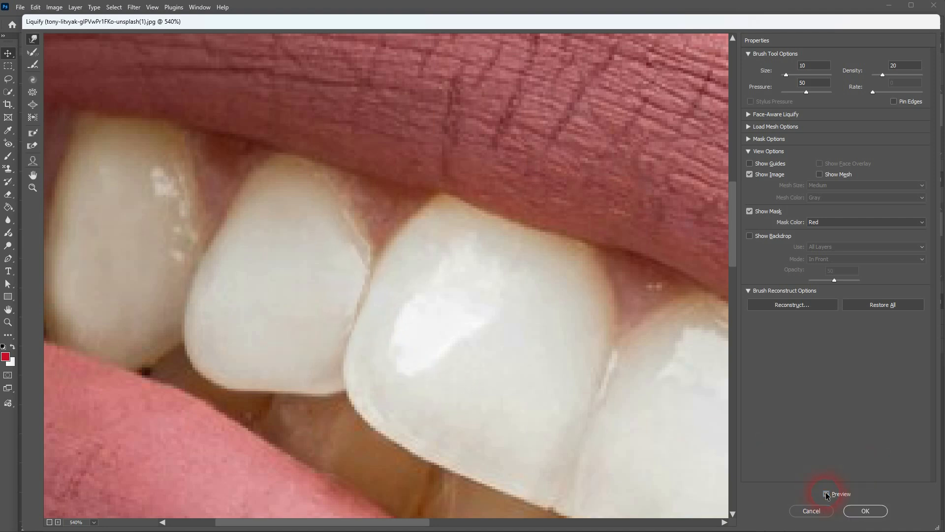
left_click(827, 494)
left_click(826, 493)
- Compare the whole reshaped smile with the original image using the Liquify preview
key("ctrl+0")
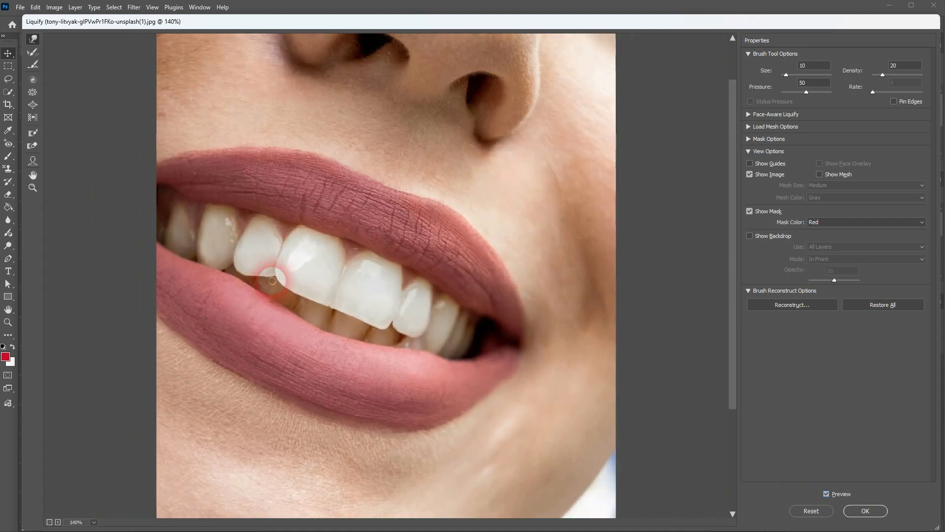
left_click(826, 494)
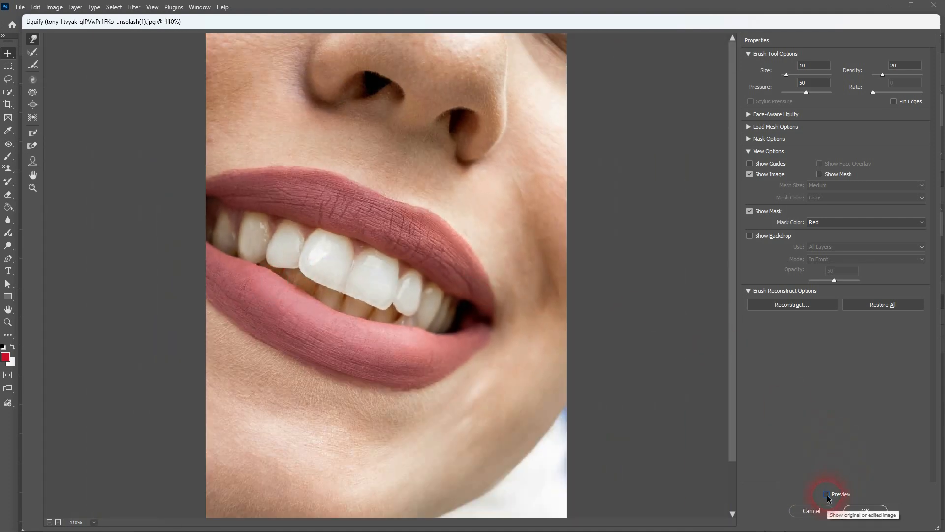
left_click(827, 494)
left_click(828, 495)
left_click(827, 496)
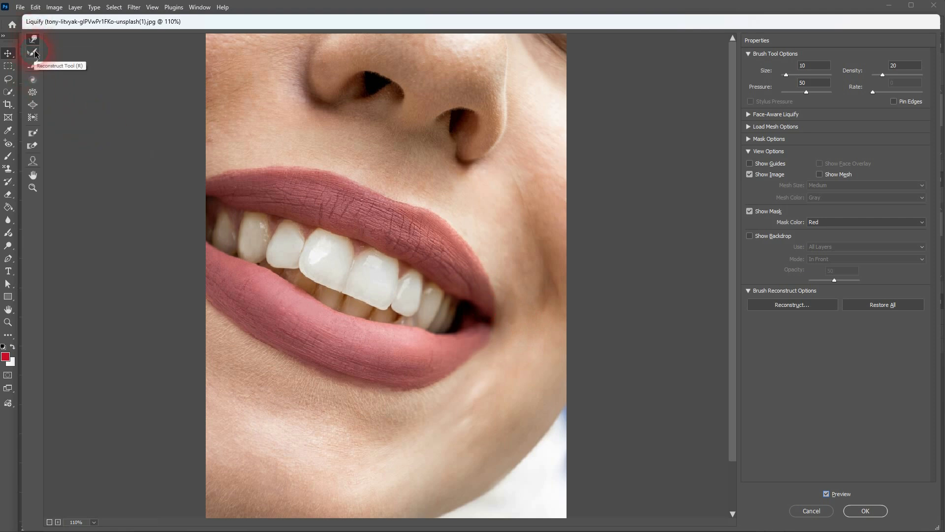
- Scale the overall Liquify distortion back to a Revert Reconstruction amount of about 80 and apply the filter
left_click(814, 305)
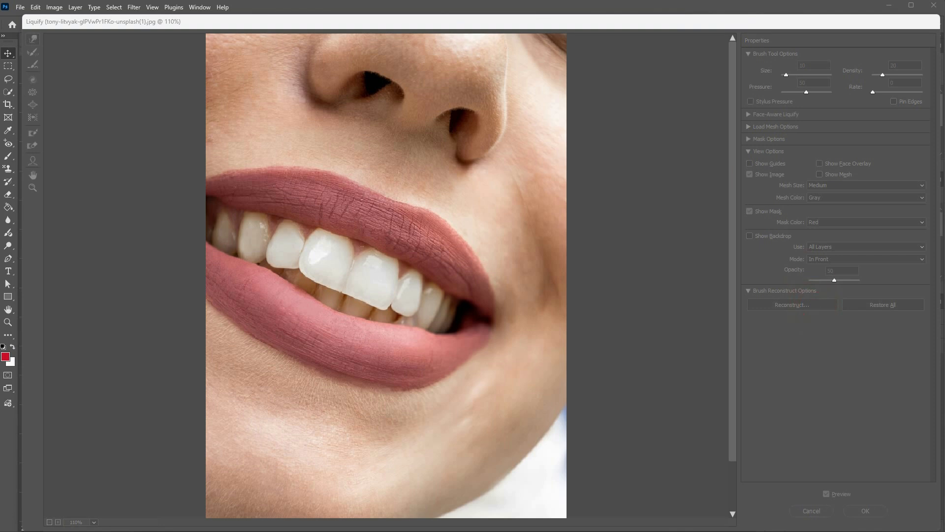
left_click_drag(602, 72, 624, 148)
left_click_drag(638, 180, 576, 185)
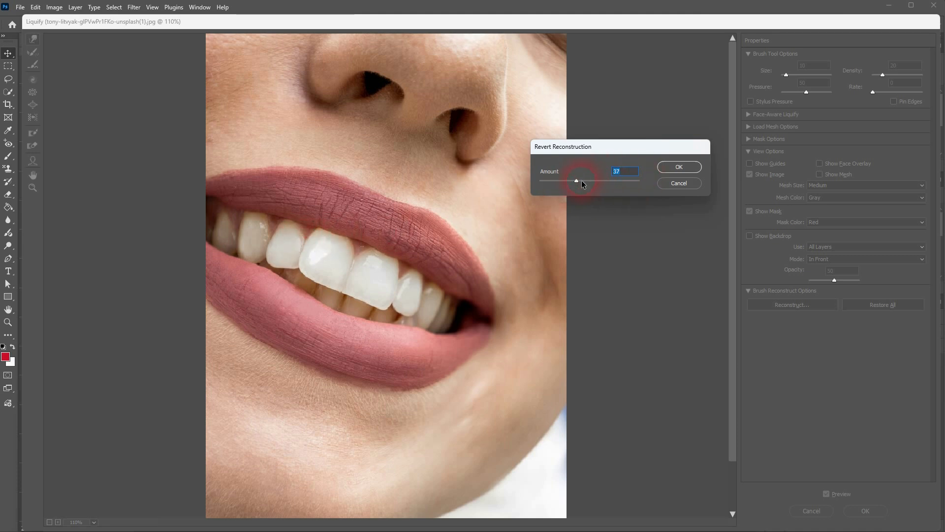
left_click_drag(579, 183, 615, 185)
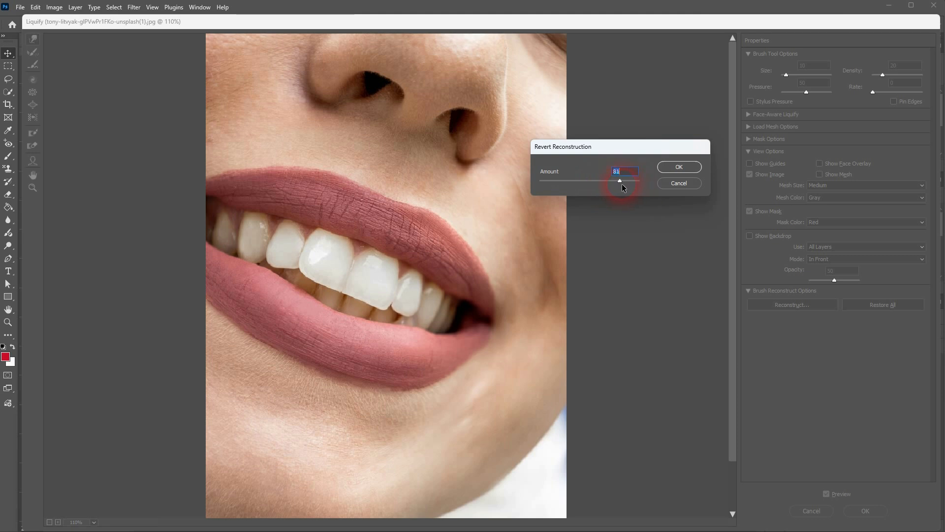
left_click(679, 167)
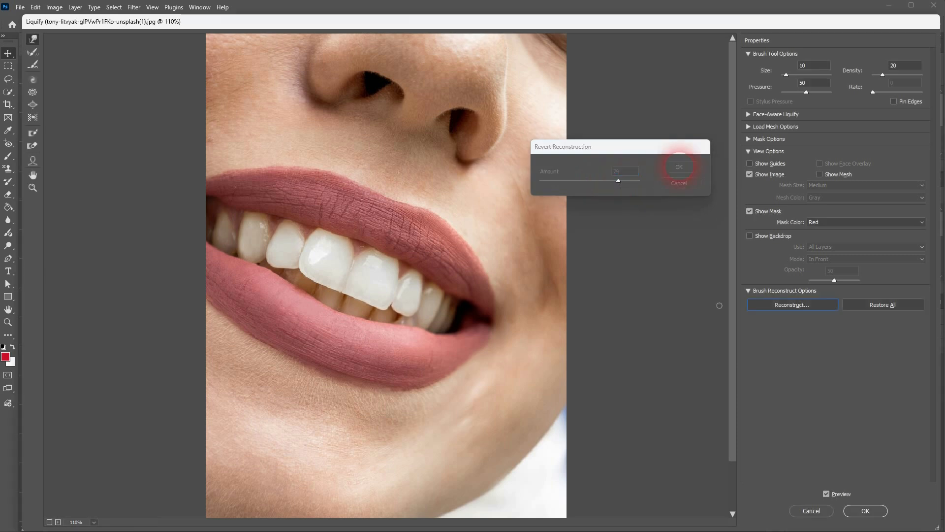
left_click(880, 509)
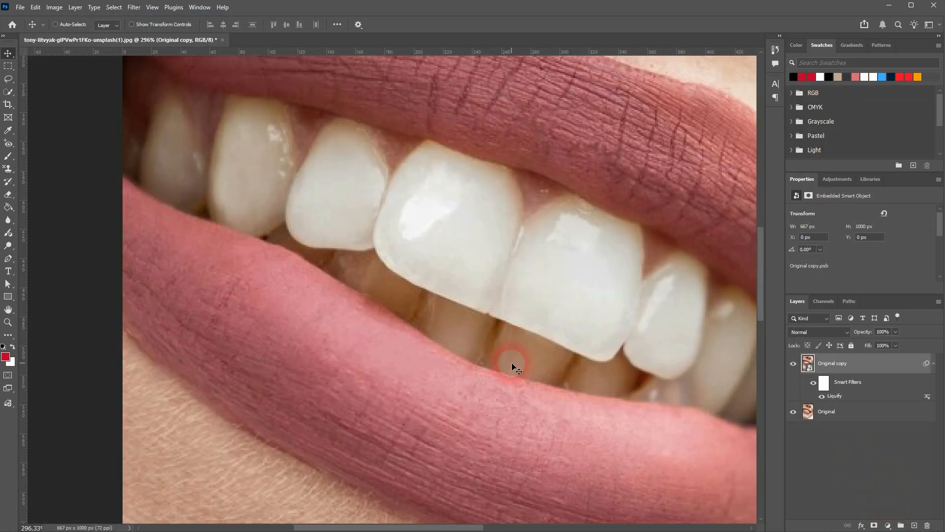
- Compare the full photo before and after reshaping by toggling the visibility of the Original copy layer
key("ctrl+0")
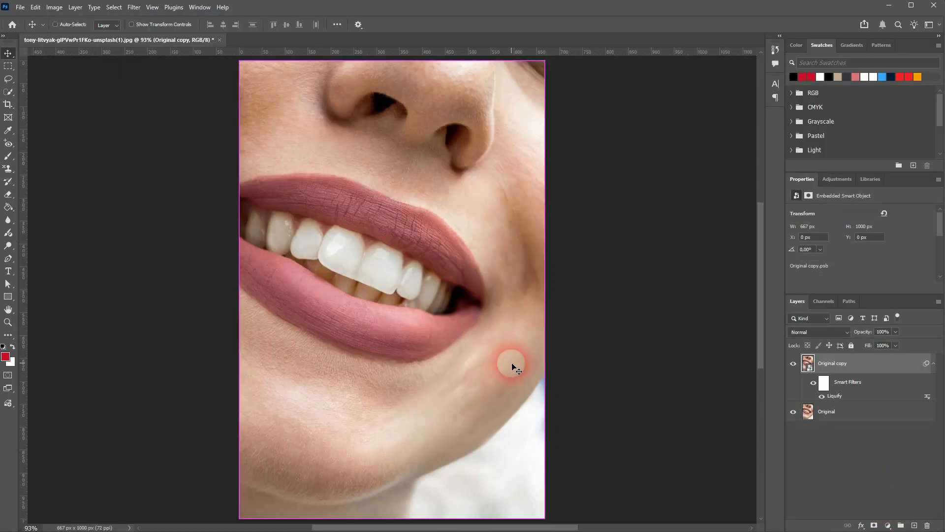
left_click(794, 365)
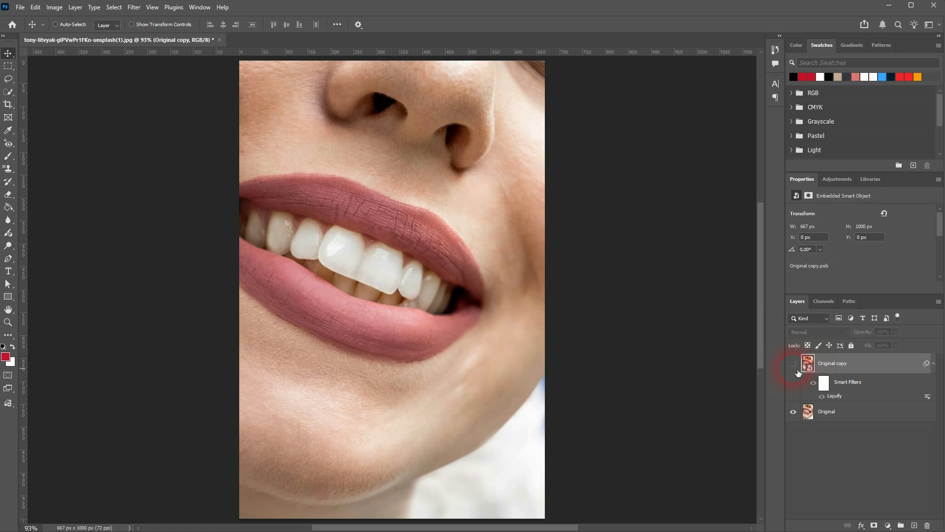
left_click(793, 364)
left_click(794, 367)
left_click(795, 367)
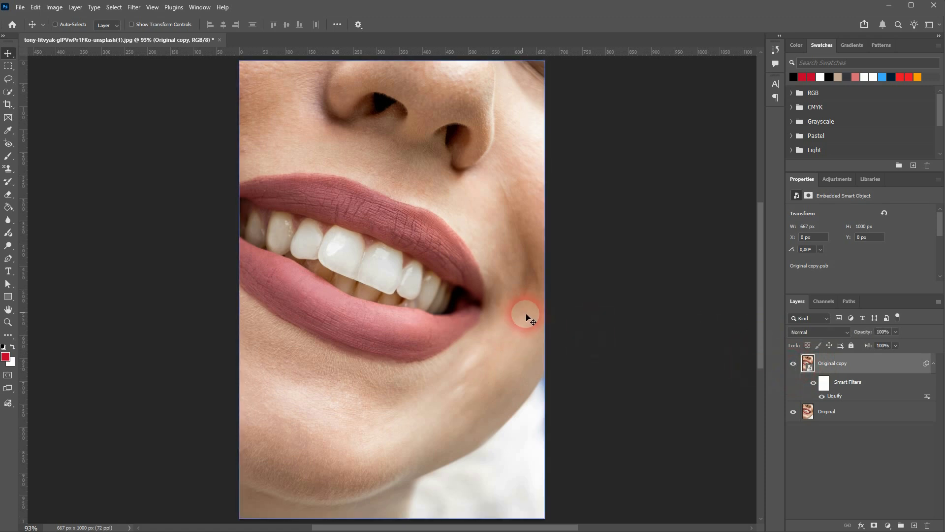
left_click(812, 411)
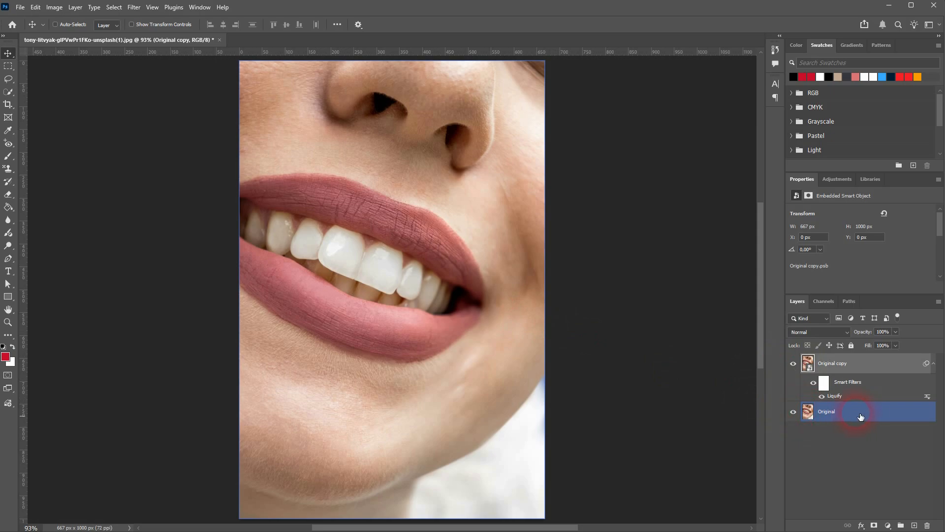